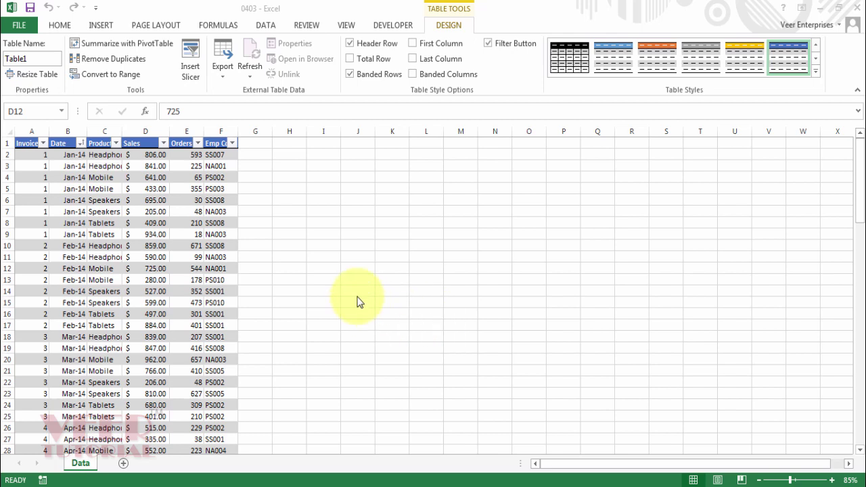
Delete the Orders column from the sales table
click(359, 301)
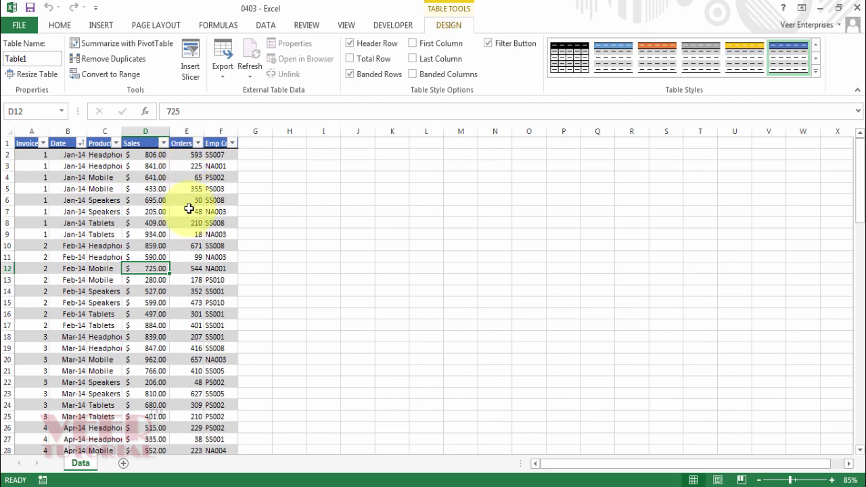
click(180, 137)
right_click(182, 136)
click(211, 244)
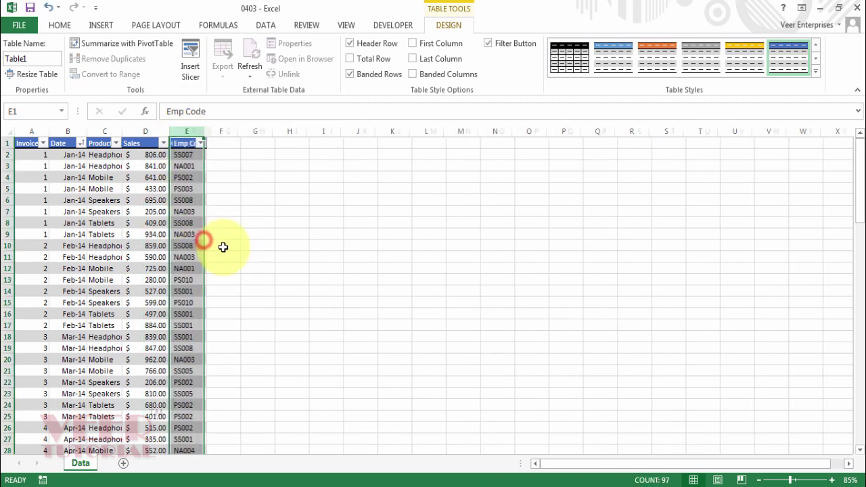
Delete the Emp Code column, leaving Invoice, Date, Product and Sales
click(181, 222)
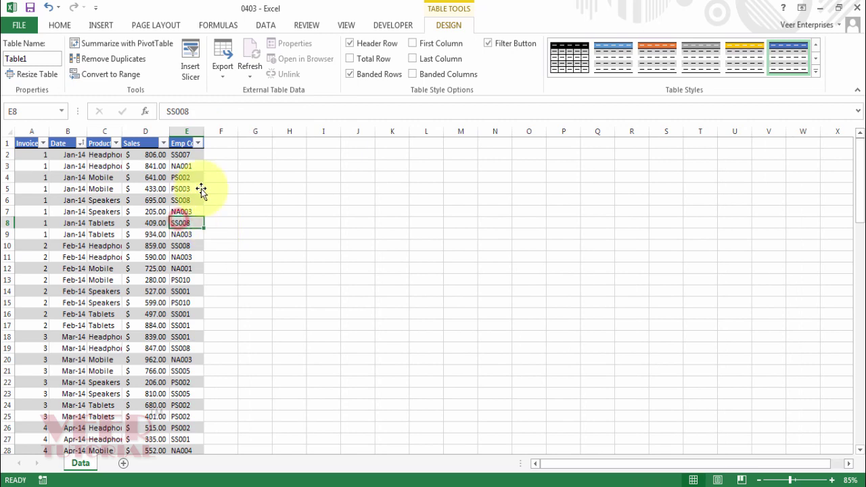
click(179, 136)
right_click(180, 137)
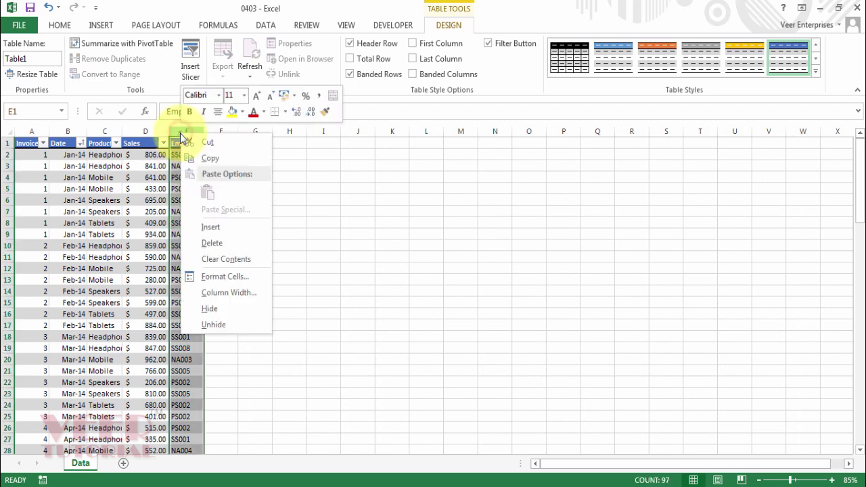
click(210, 242)
click(103, 223)
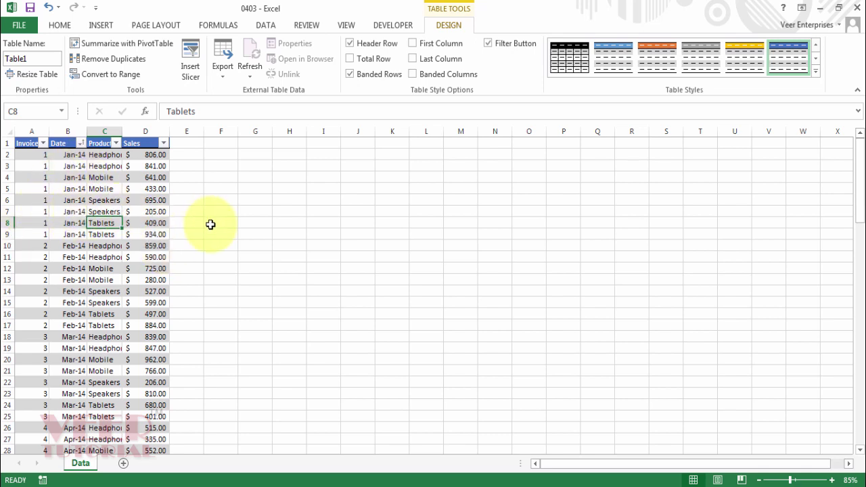
Insert a PivotTable from Table1, placed on a new worksheet
click(98, 25)
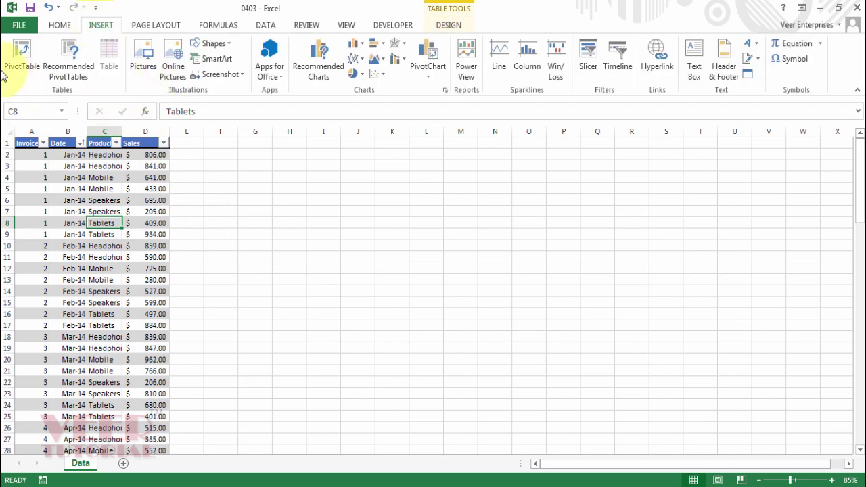
click(15, 51)
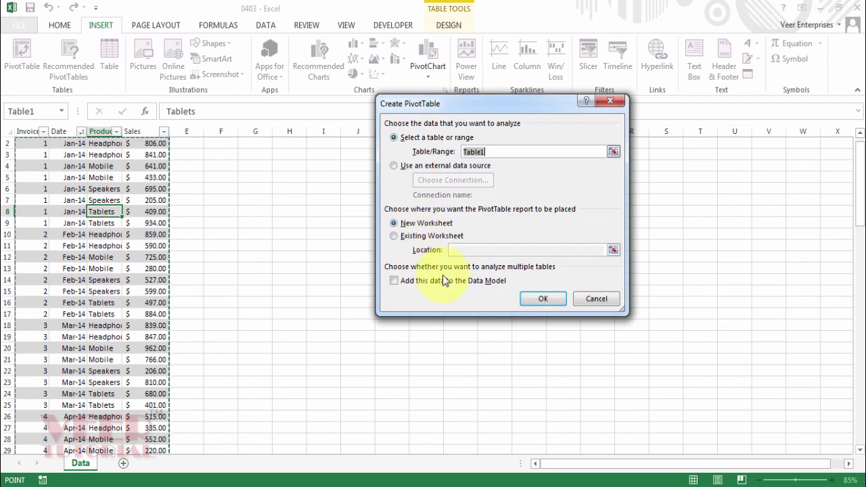
click(543, 300)
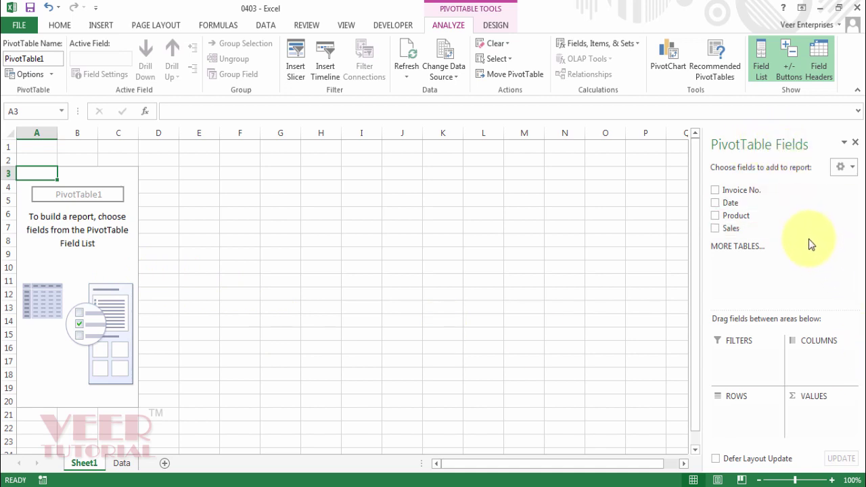
Put Invoice No., Date and Product in Rows and Sales in Values
drag(752, 192, 750, 425)
drag(732, 203, 749, 431)
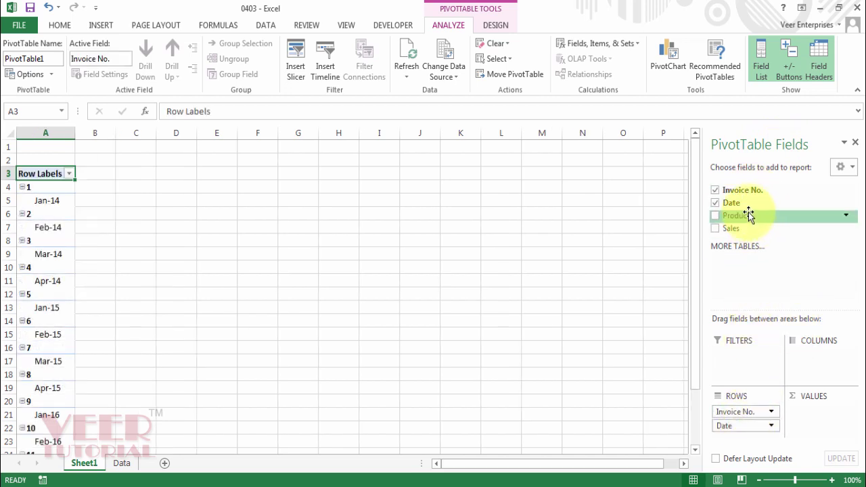
drag(750, 214, 741, 441)
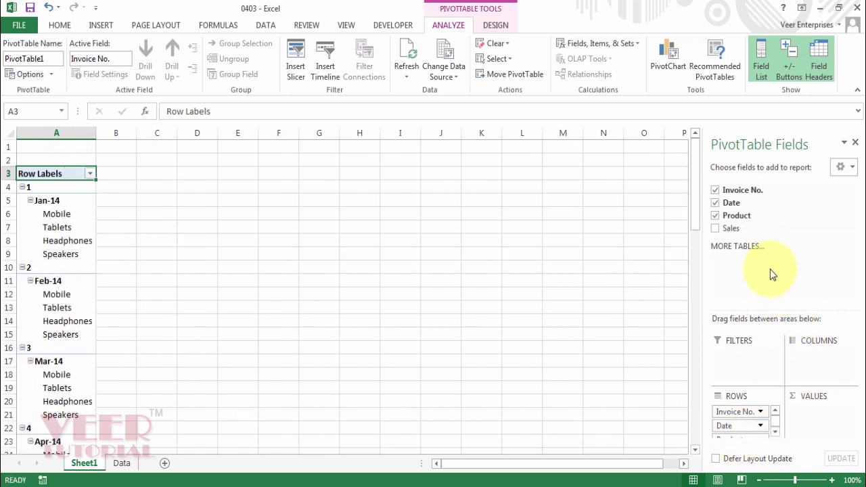
drag(738, 230, 799, 423)
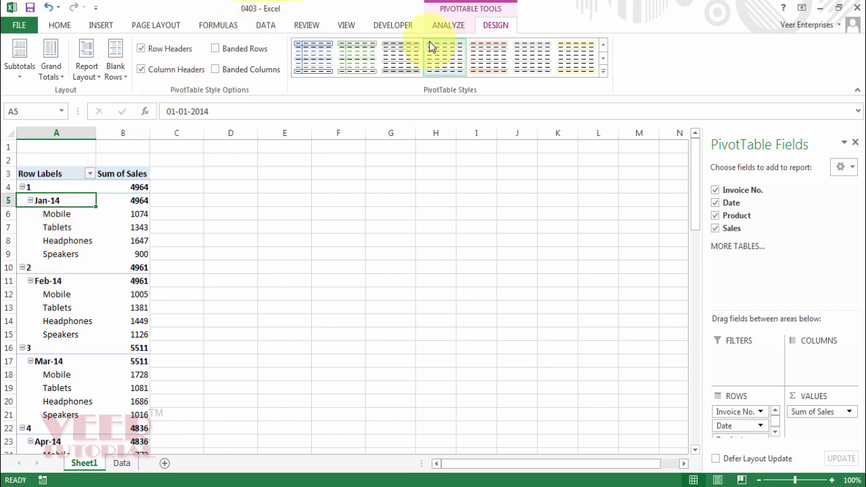
Set the report layout to Outline Form and check invoice 1's sales total
click(85, 75)
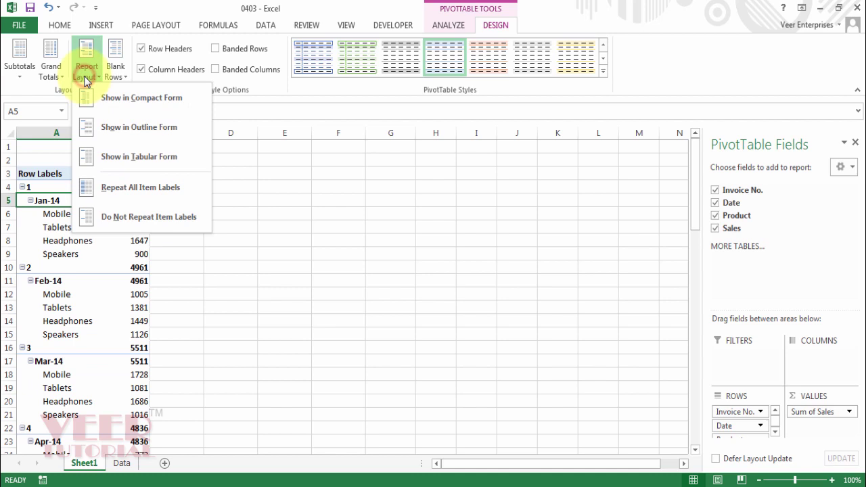
click(161, 132)
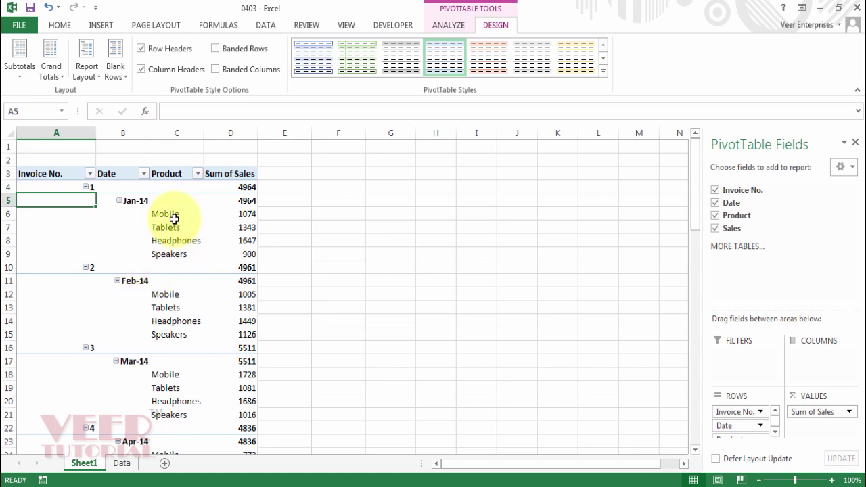
click(246, 190)
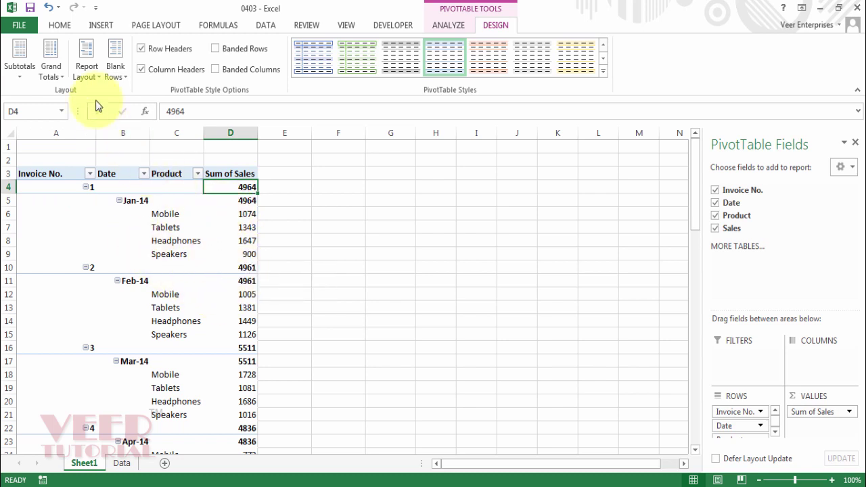
Set the report layout to Tabular Form and check the Jan-14 Total of 4964
click(86, 68)
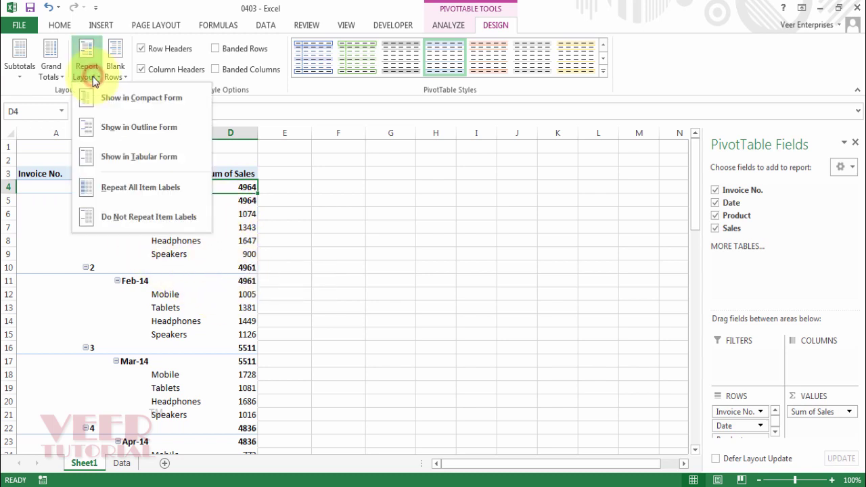
click(128, 155)
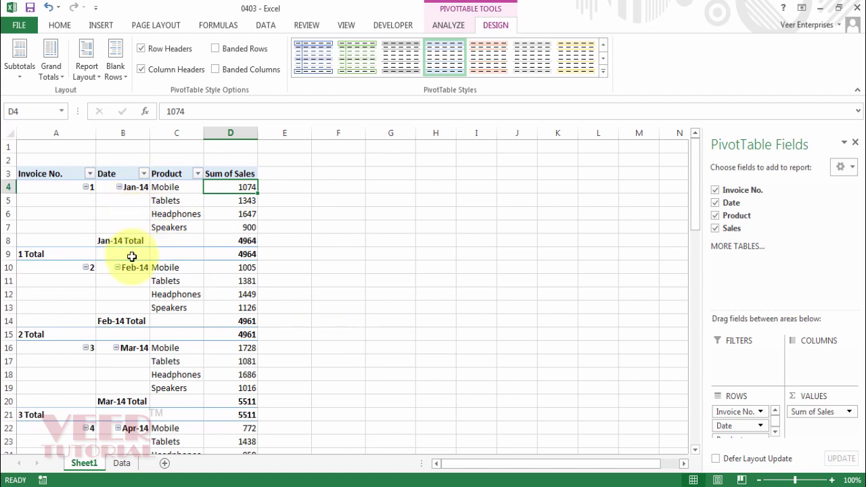
click(129, 187)
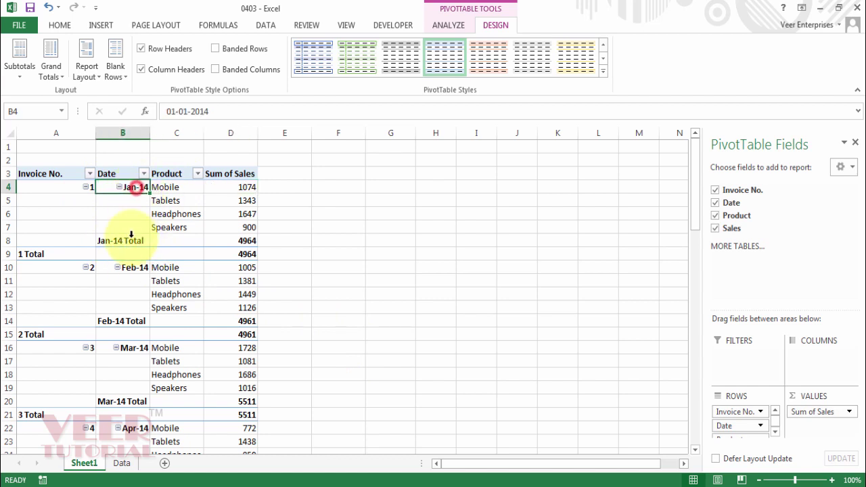
click(125, 240)
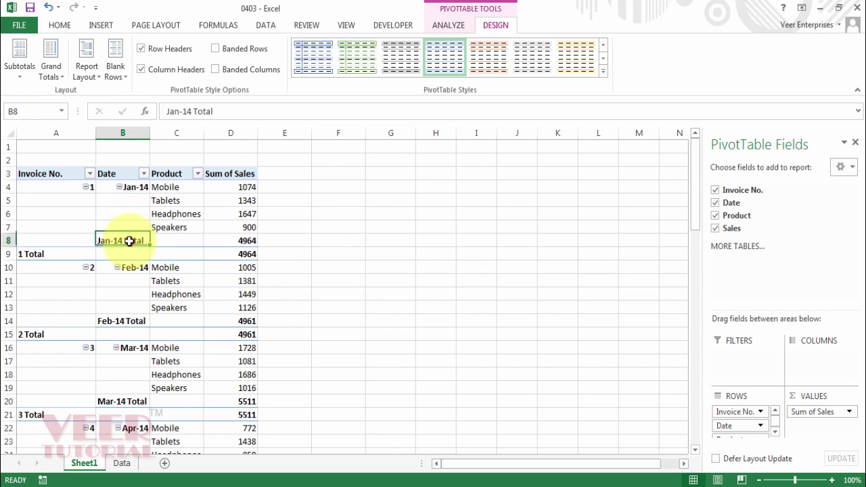
click(239, 241)
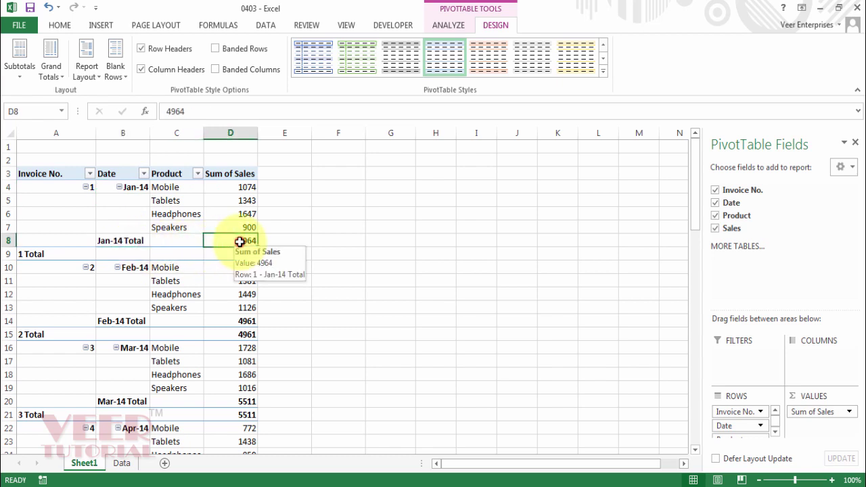
Check invoice 1's label and its '1 Total' subtotal row value
click(63, 187)
click(39, 253)
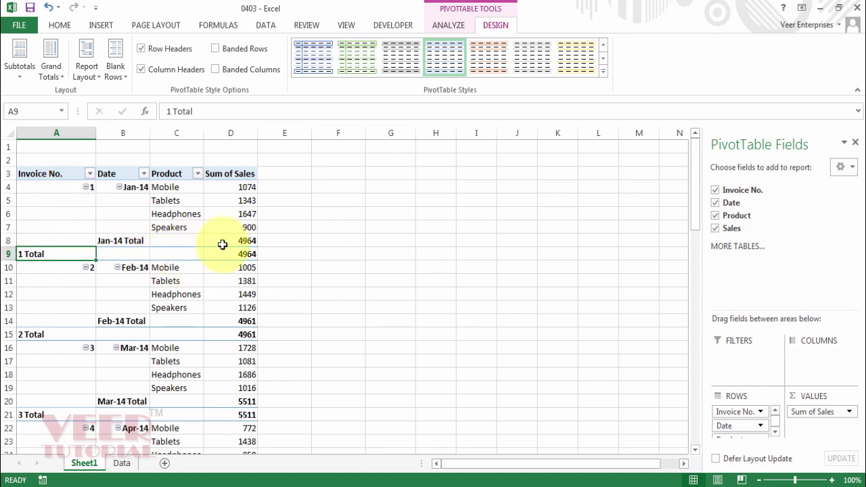
click(243, 254)
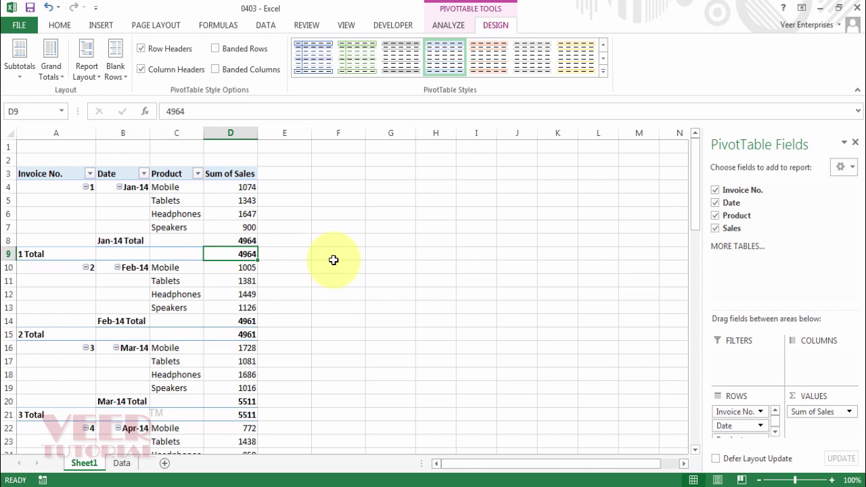
click(97, 81)
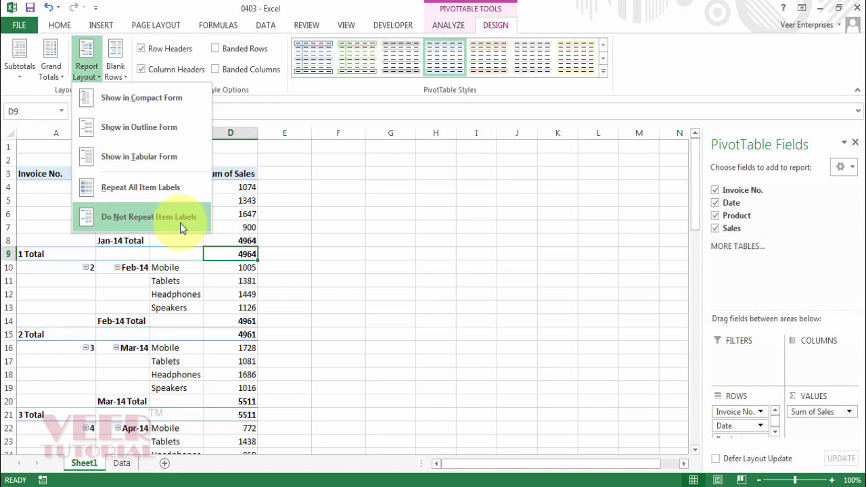
Turn on Repeat All Item Labels so invoice and month show on each row
click(159, 191)
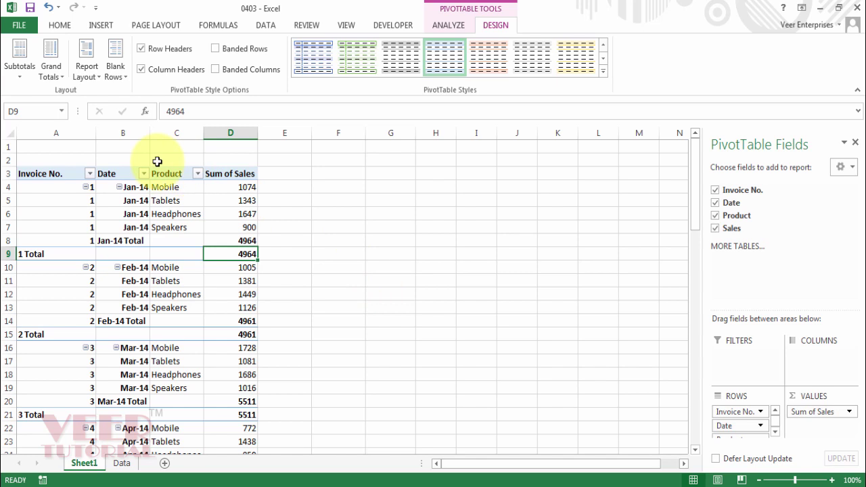
click(20, 68)
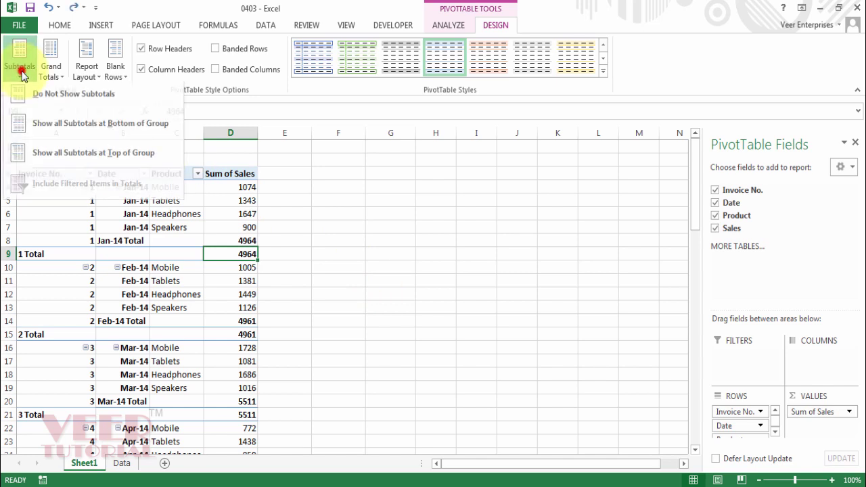
Set Subtotals to Do Not Show Subtotals
click(44, 98)
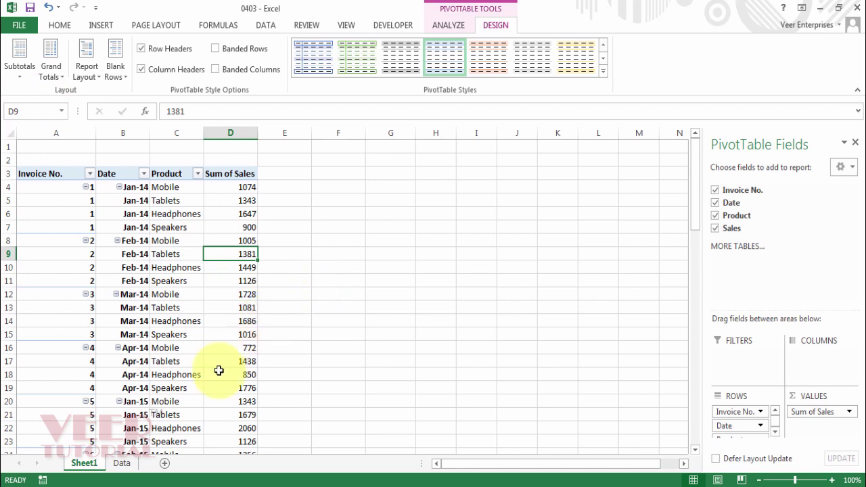
click(122, 463)
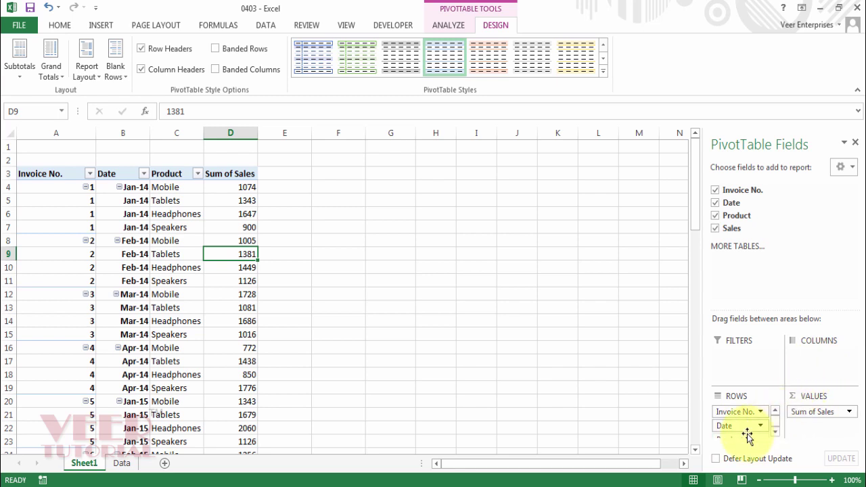
Move Product from Rows to Columns, giving Mobile, Tablets, Headphones and Speakers columns
click(775, 432)
drag(733, 430, 776, 244)
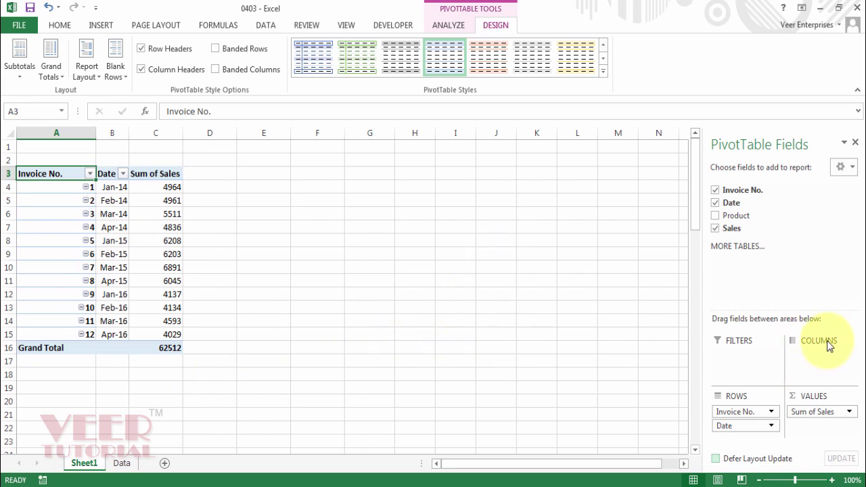
drag(735, 217, 821, 359)
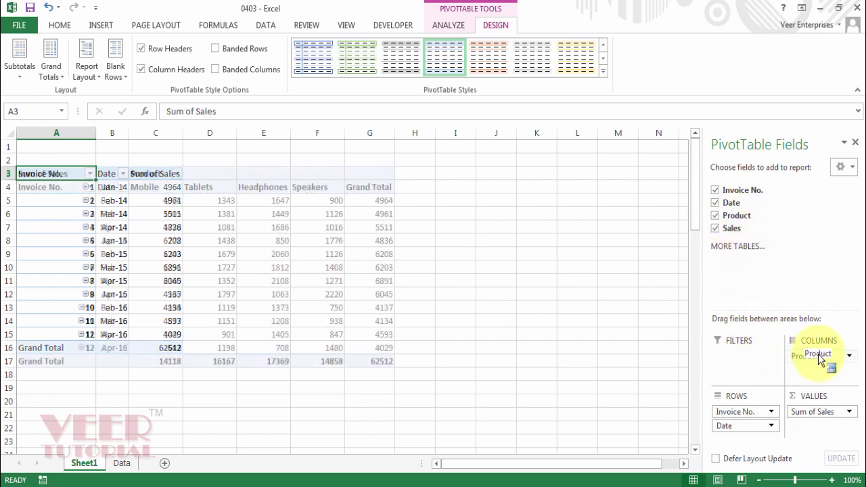